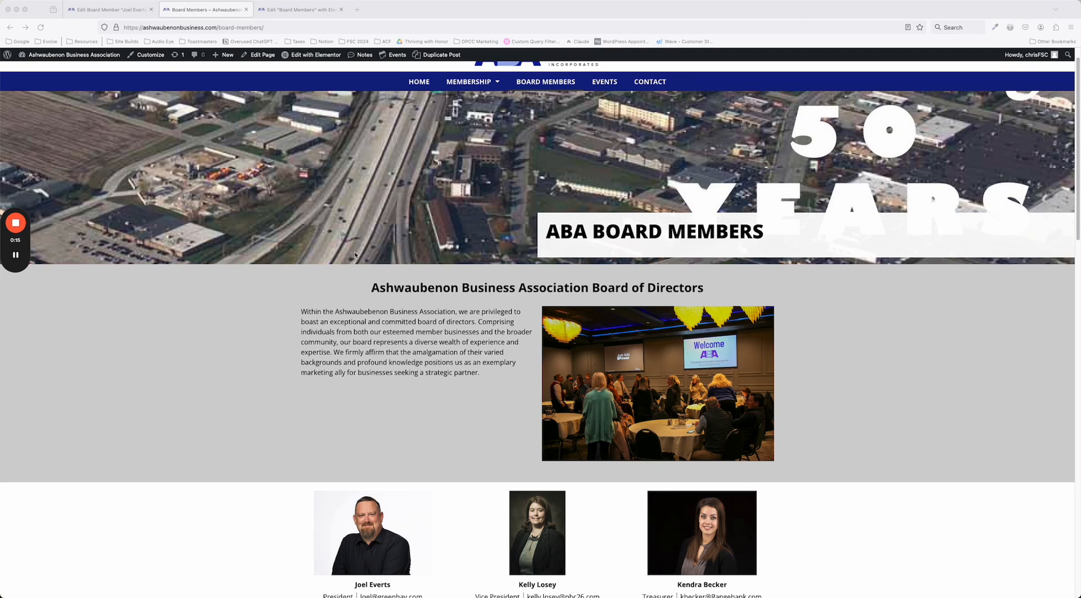
Step: Look over the live Board Members page, from its header and introduction to the first row of member profiles
scroll(354, 255, up, 1)
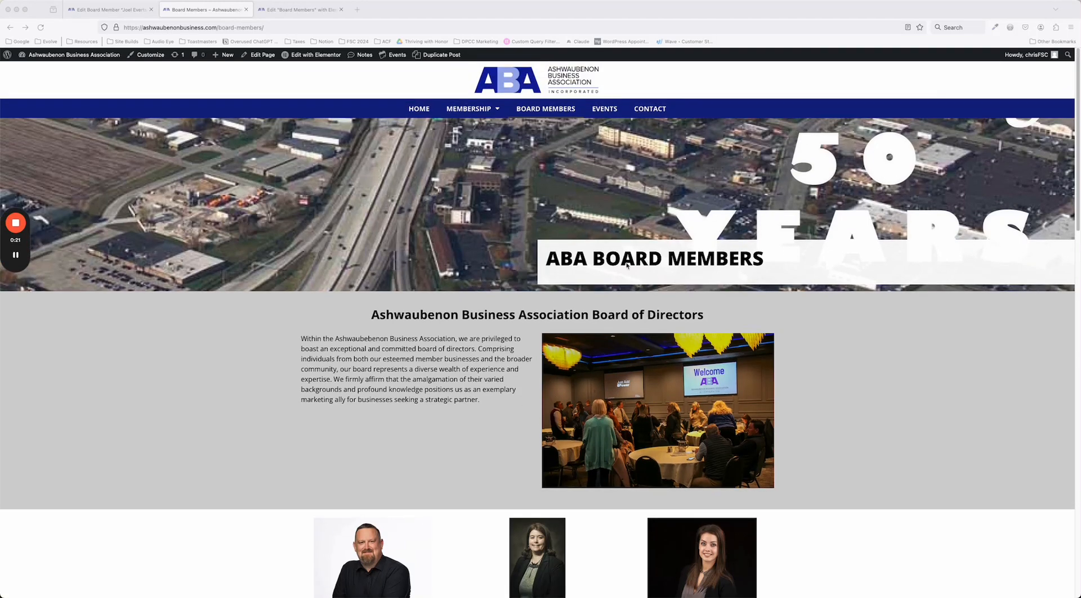
scroll(402, 268, down, 14)
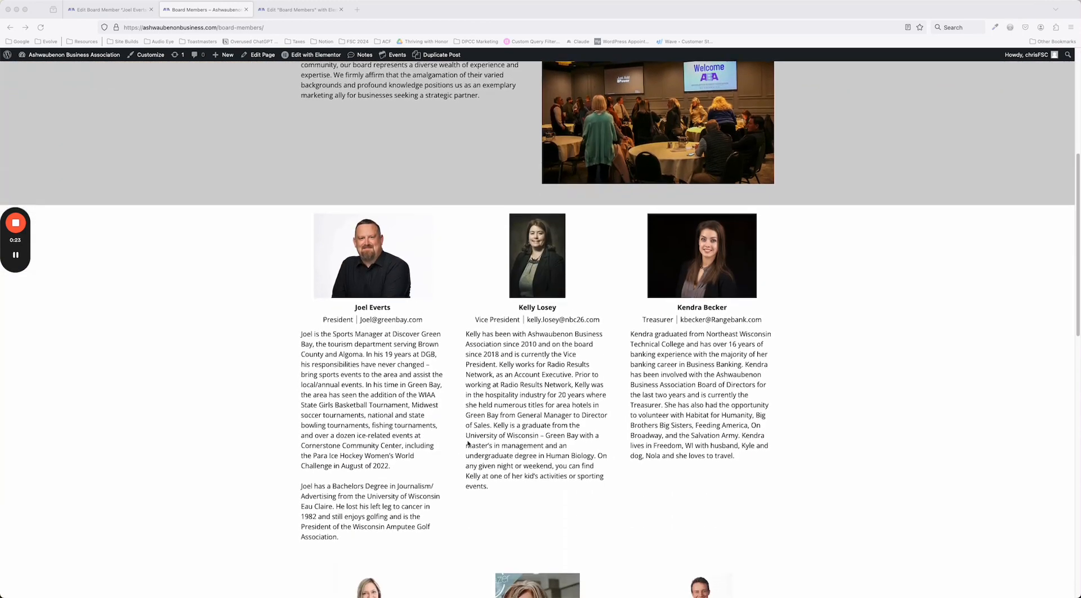
scroll(533, 356, up, 4)
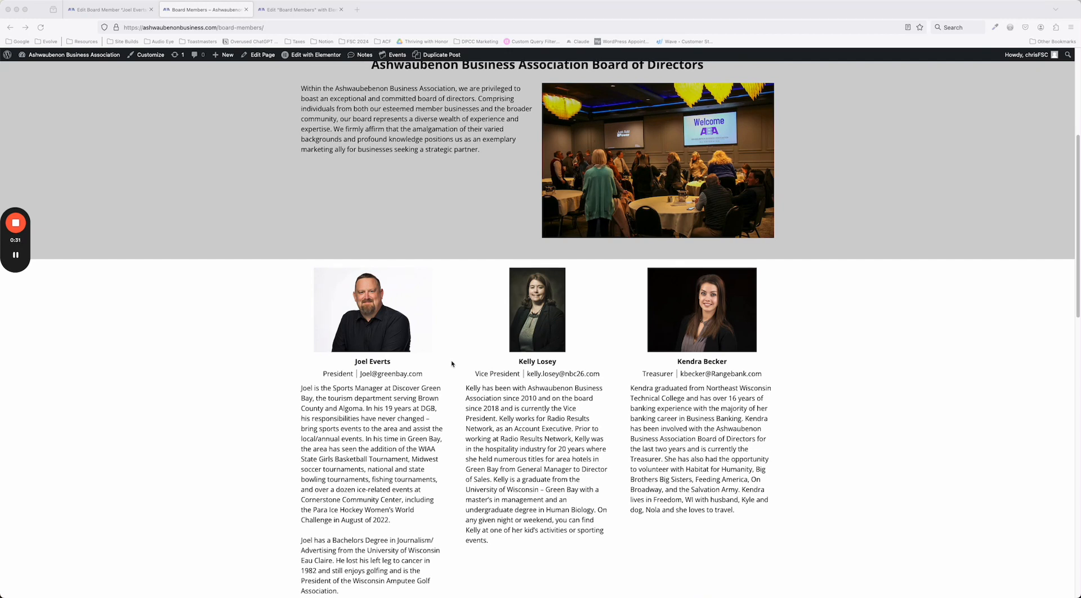
Step: Open the treasurer's entry from the Board Members list in the site admin and compare it with the profile on the live page
click(102, 13)
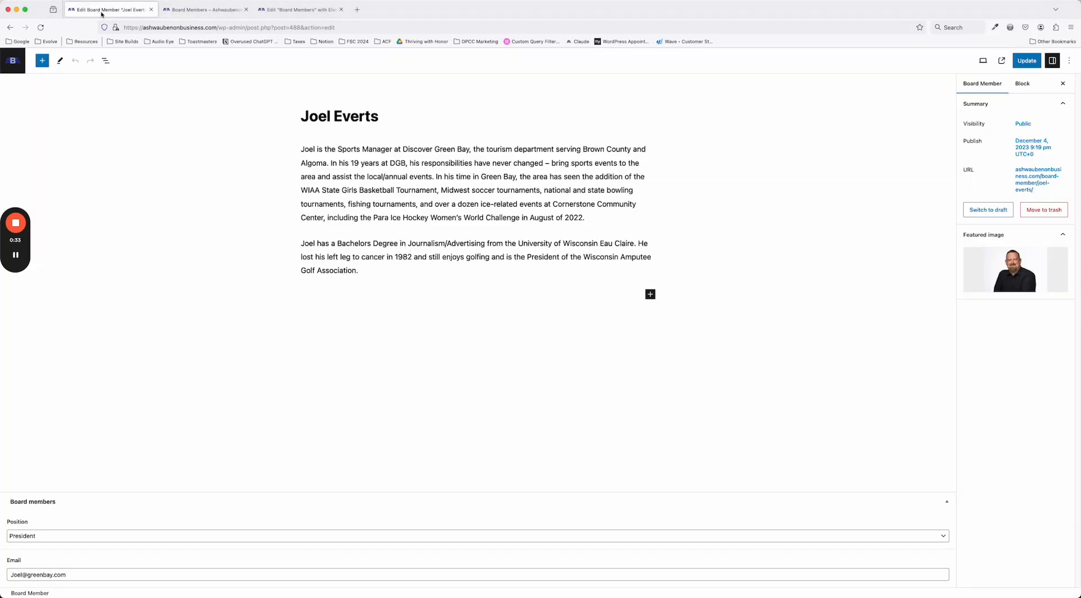
click(11, 28)
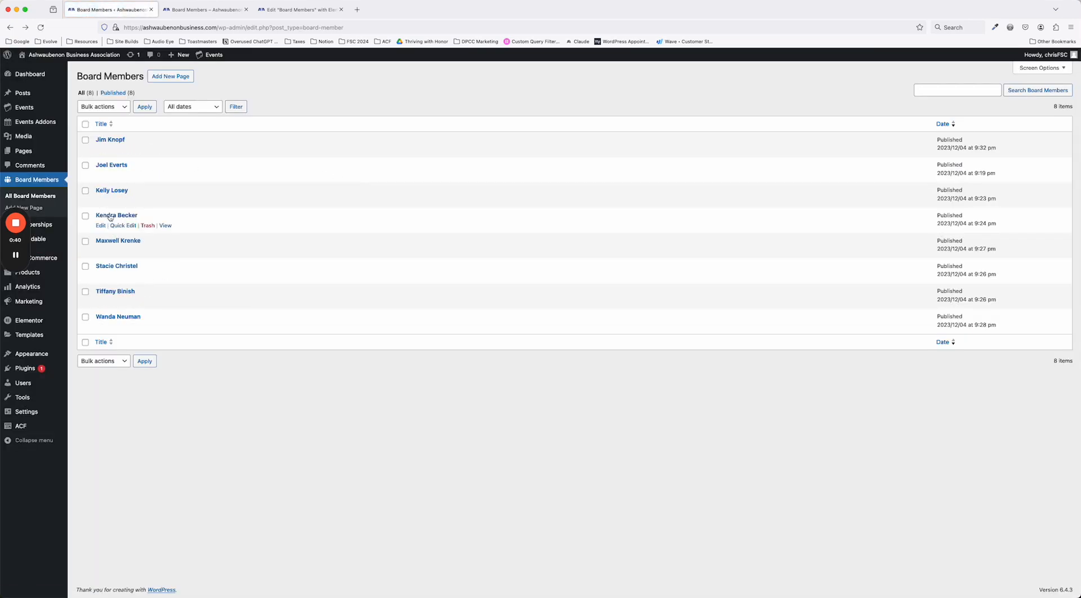
click(102, 227)
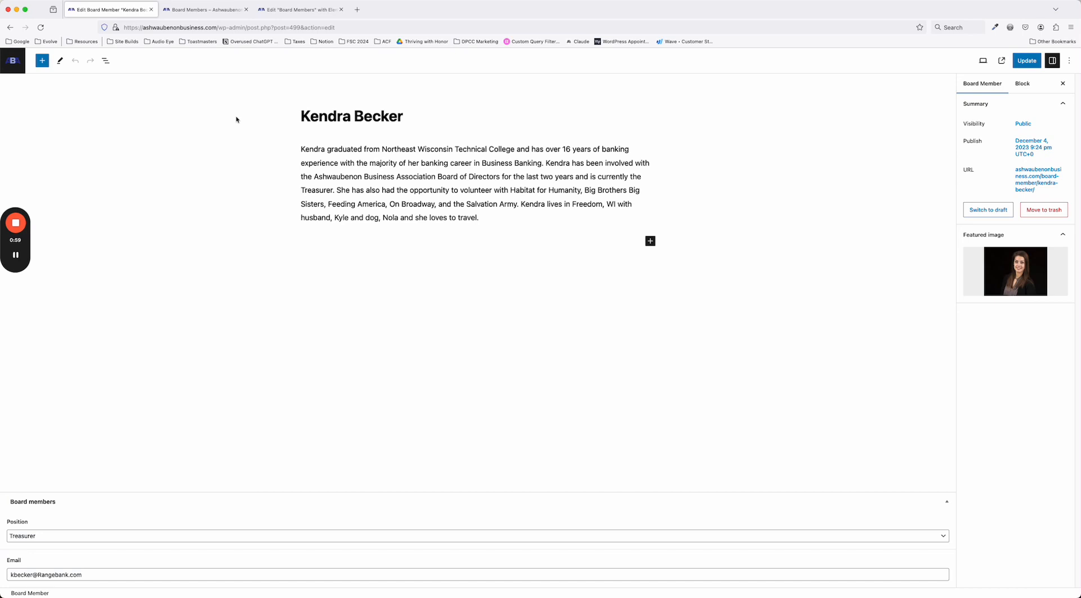
click(202, 10)
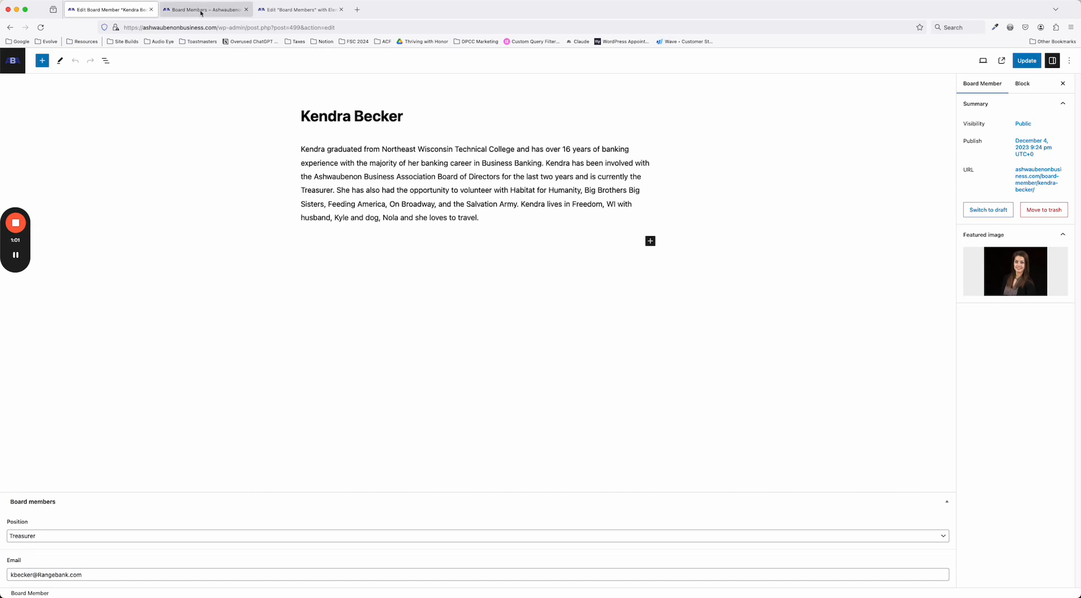
scroll(405, 395, down, 1)
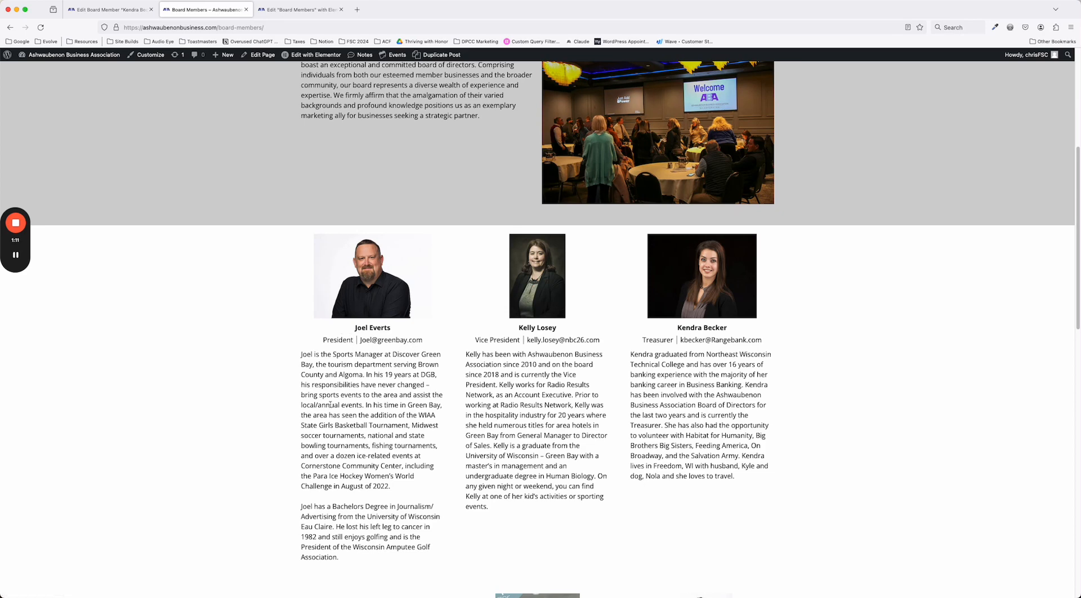
Step: Switch to the Board Members page in Elementor and open the member profiles' Loop Grid for editing
click(297, 10)
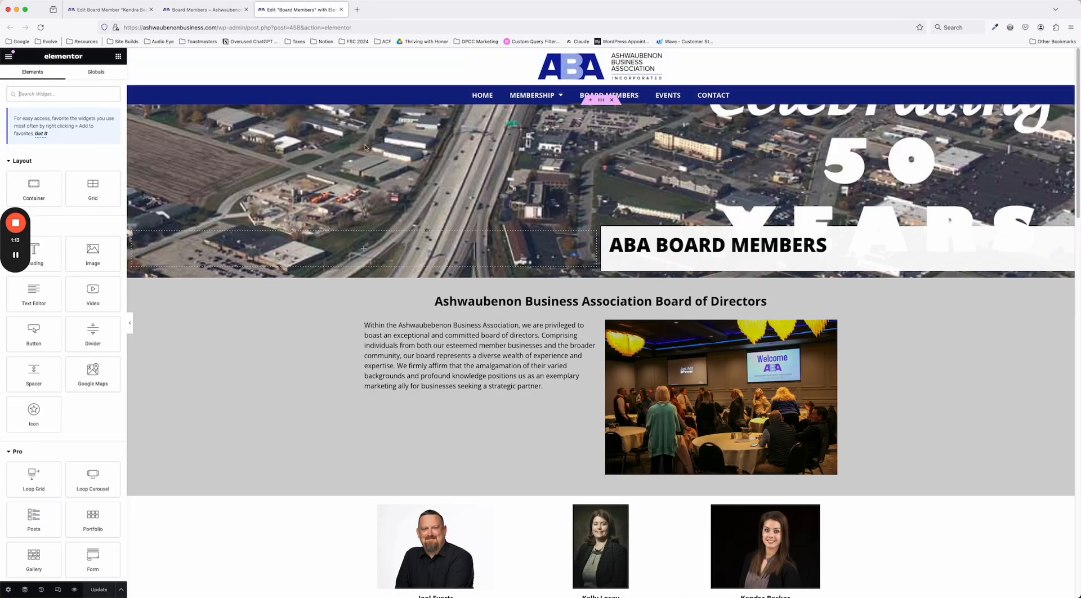
scroll(488, 304, down, 1)
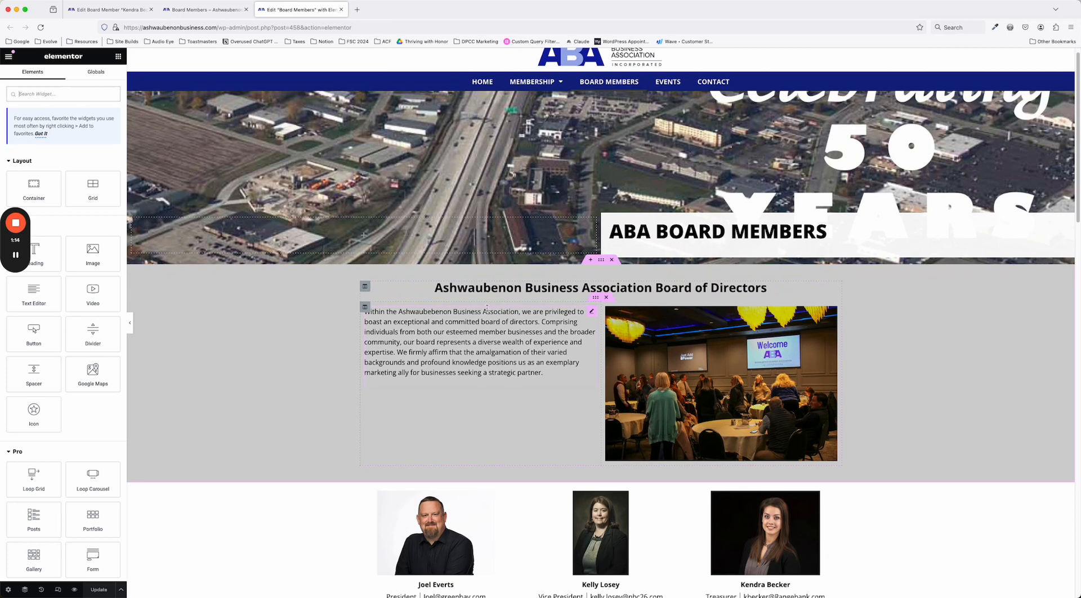
scroll(488, 307, down, 5)
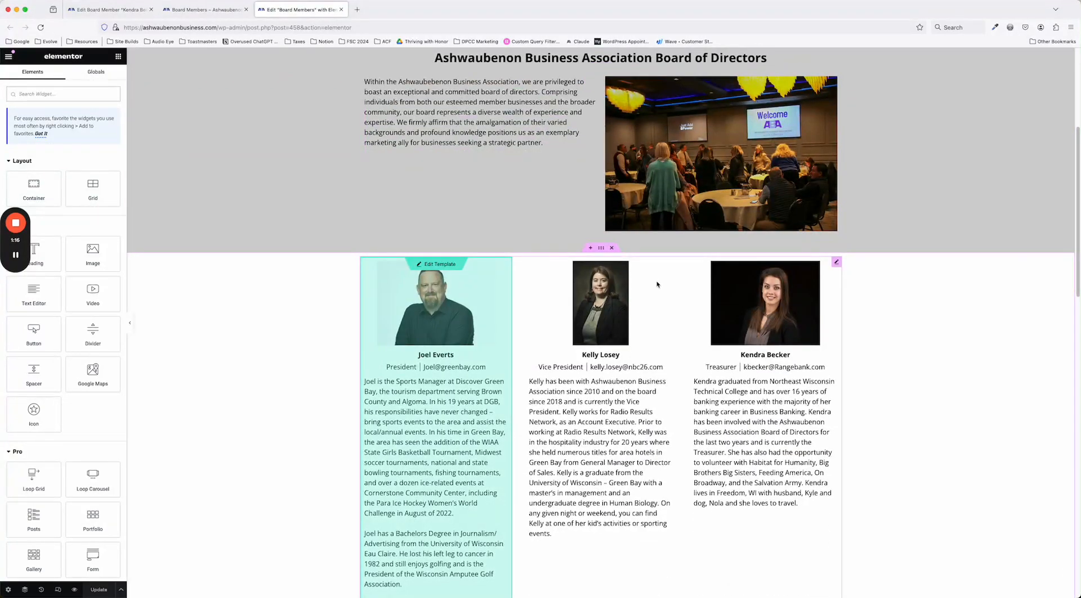
click(836, 263)
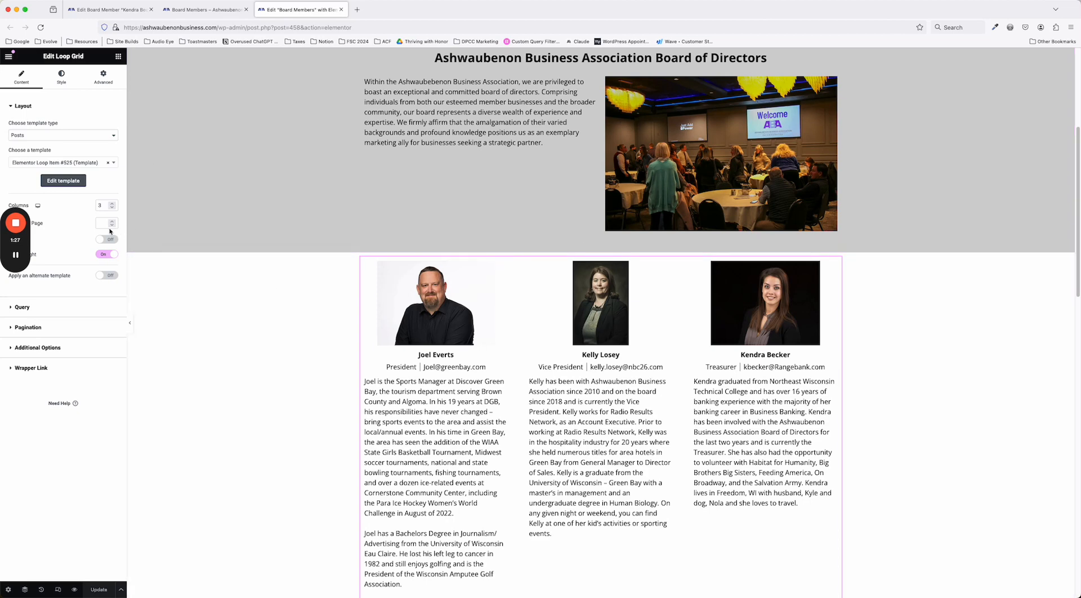
Step: Try four columns in the Loop Grid, and set it back to three columns
click(113, 203)
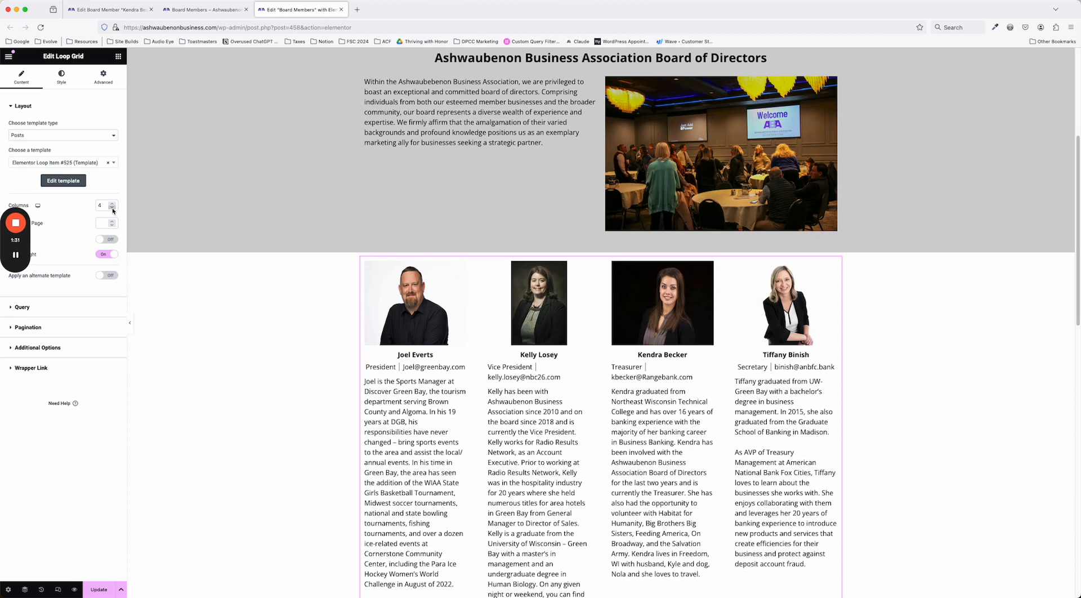
click(113, 208)
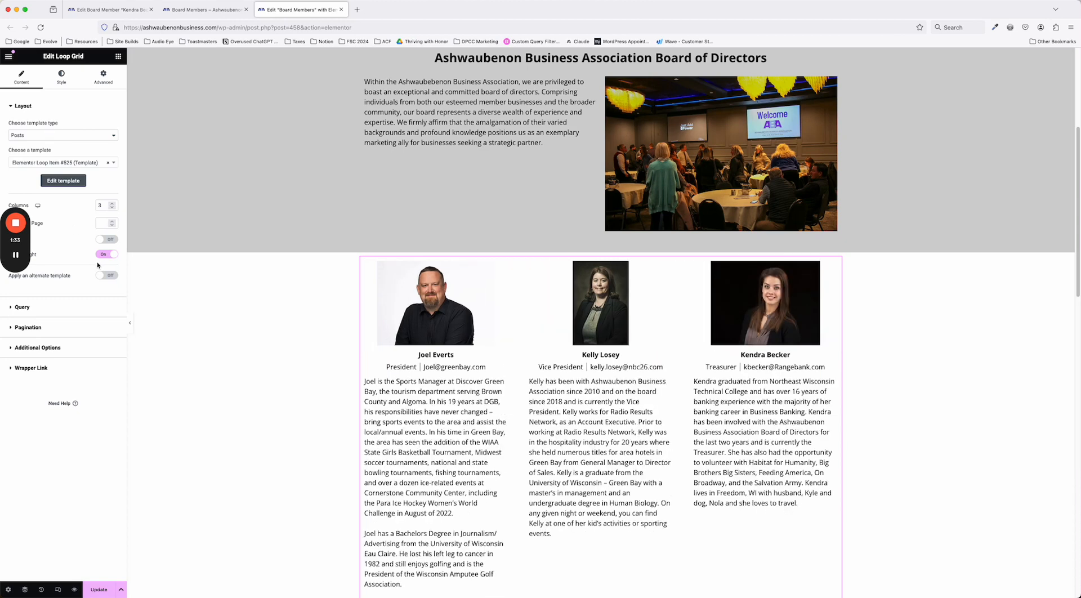
Step: Examine the Loop Grid's query settings and its available source types, keeping Board Members as the source
click(63, 307)
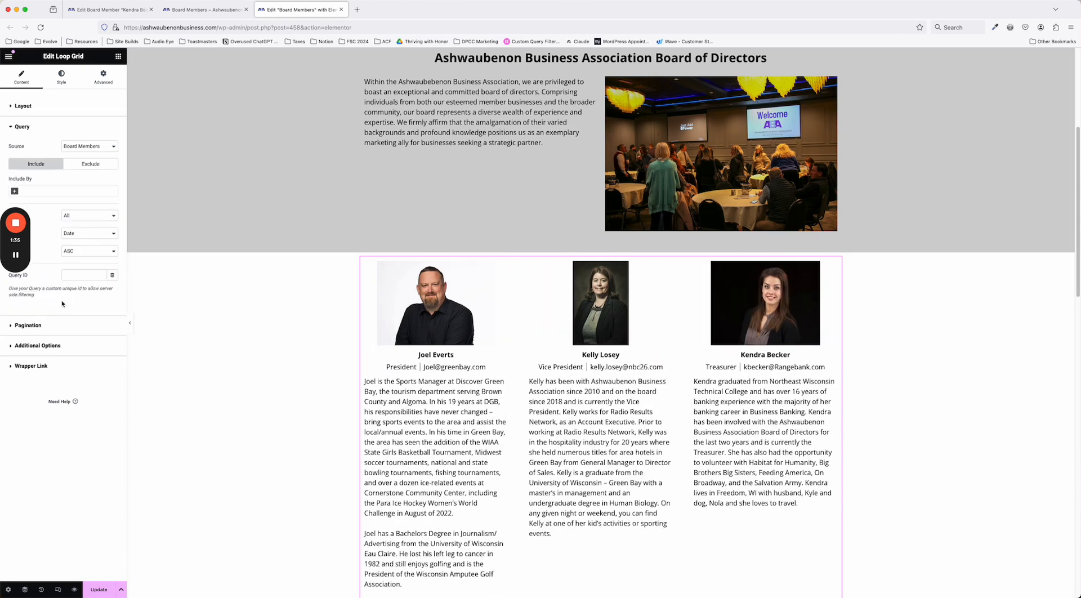
click(81, 149)
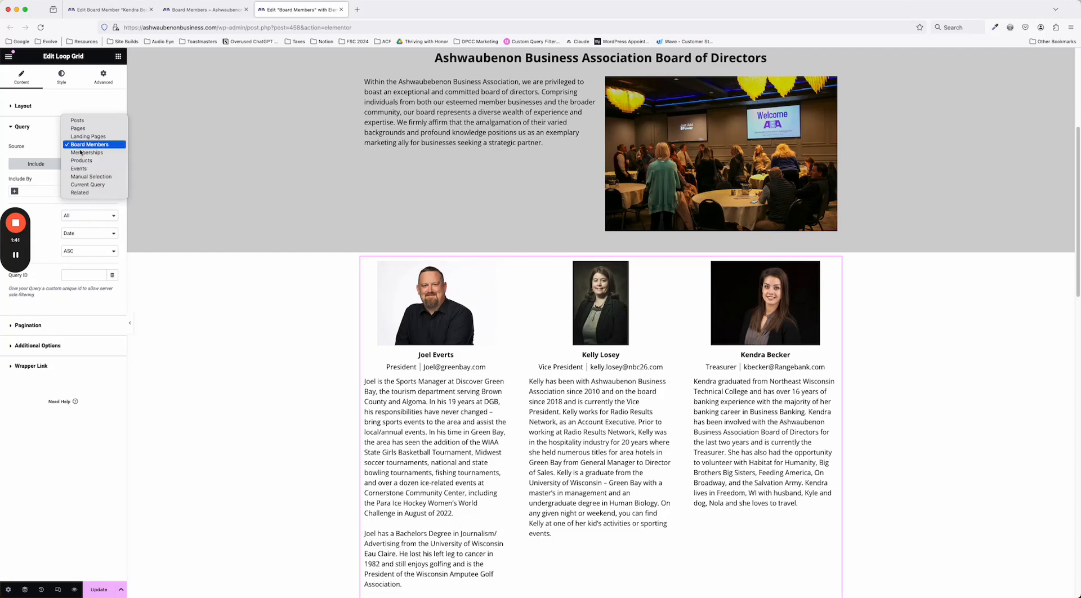
click(225, 316)
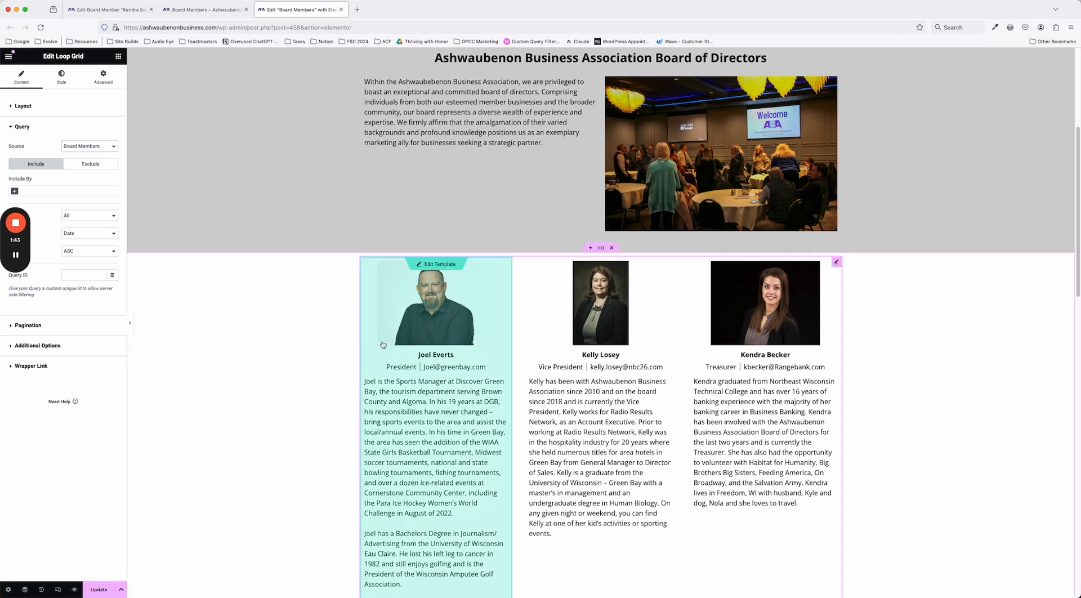
Step: Open the Loop Grid's item template for editing from the first profile card, saving the pending page changes
mouse_move(362, 340)
click(435, 265)
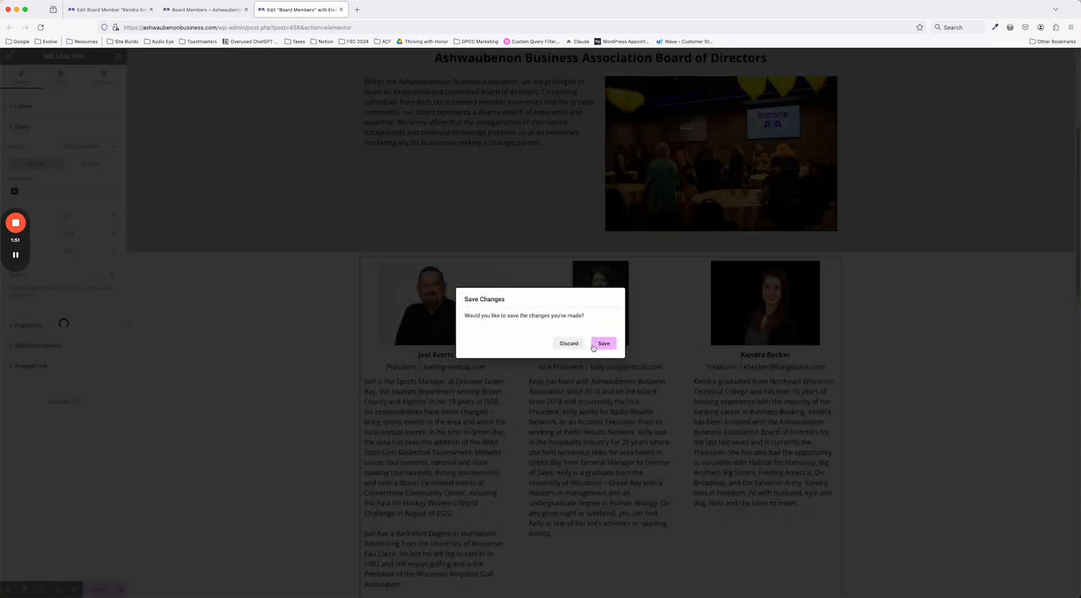
click(596, 345)
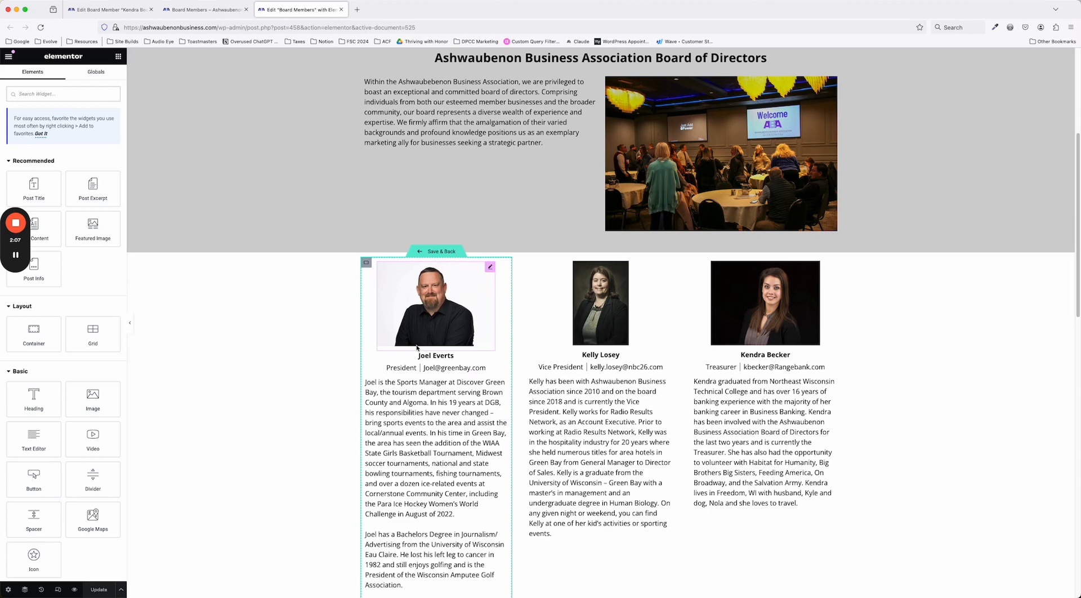
Step: Give the template's featured image a solid border, 10 px wide on all sides, in the Secondary global color
click(489, 268)
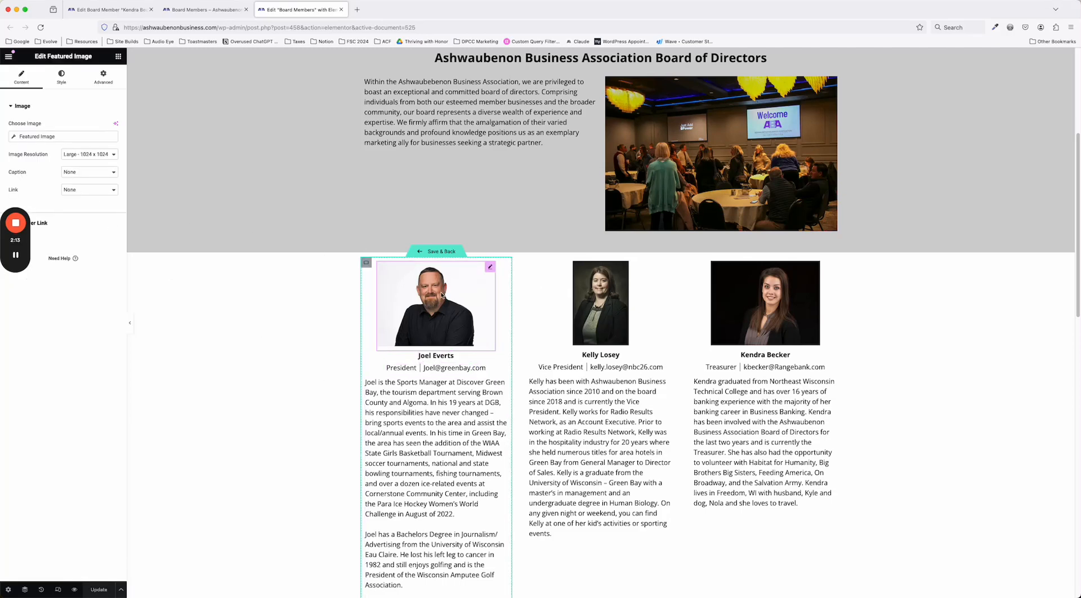
click(62, 76)
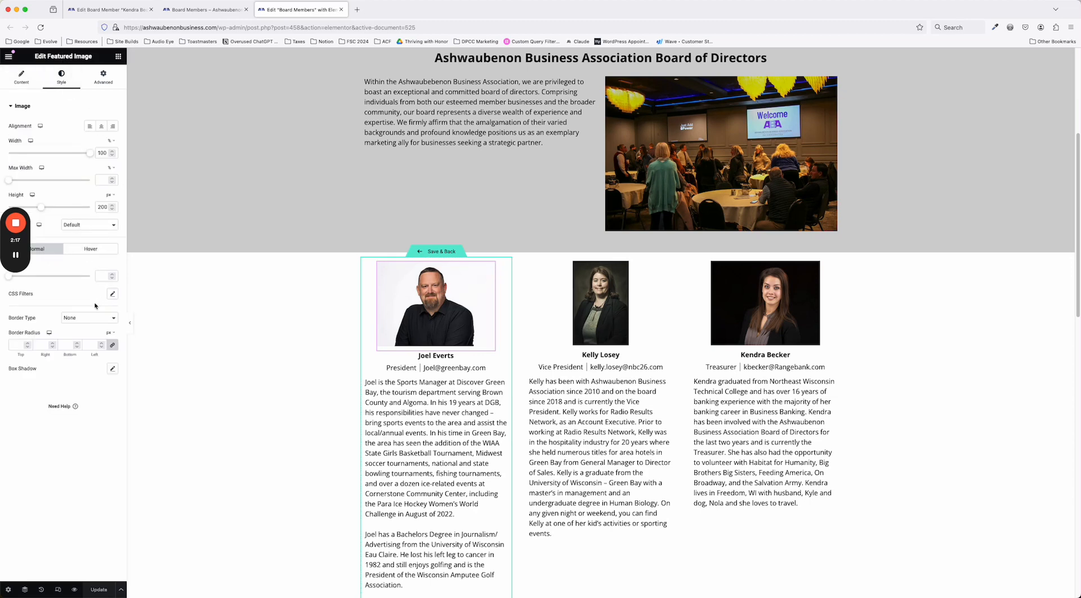
click(90, 318)
click(89, 325)
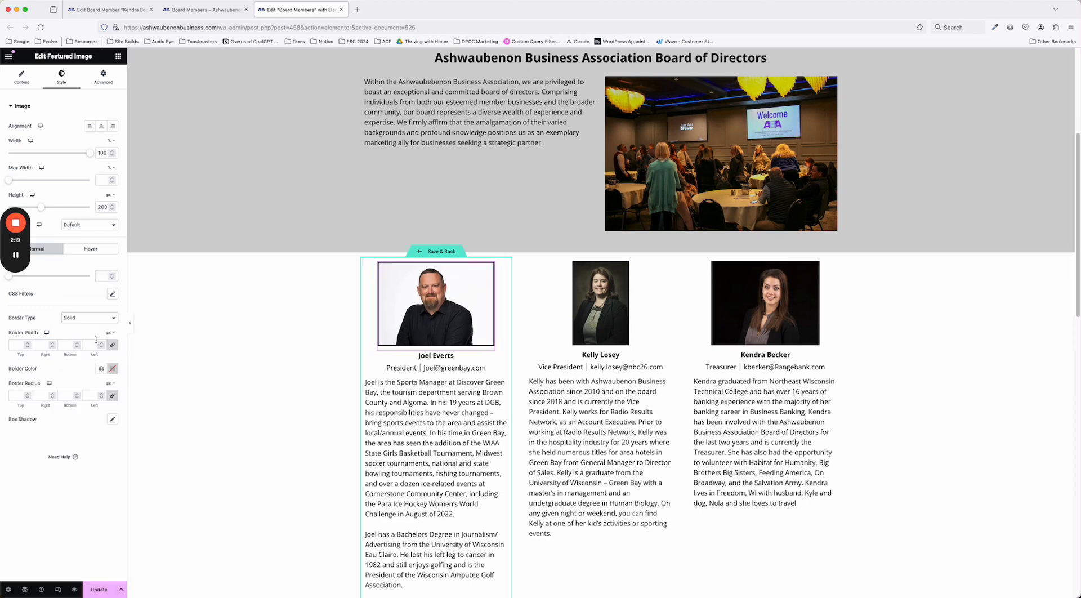
click(102, 368)
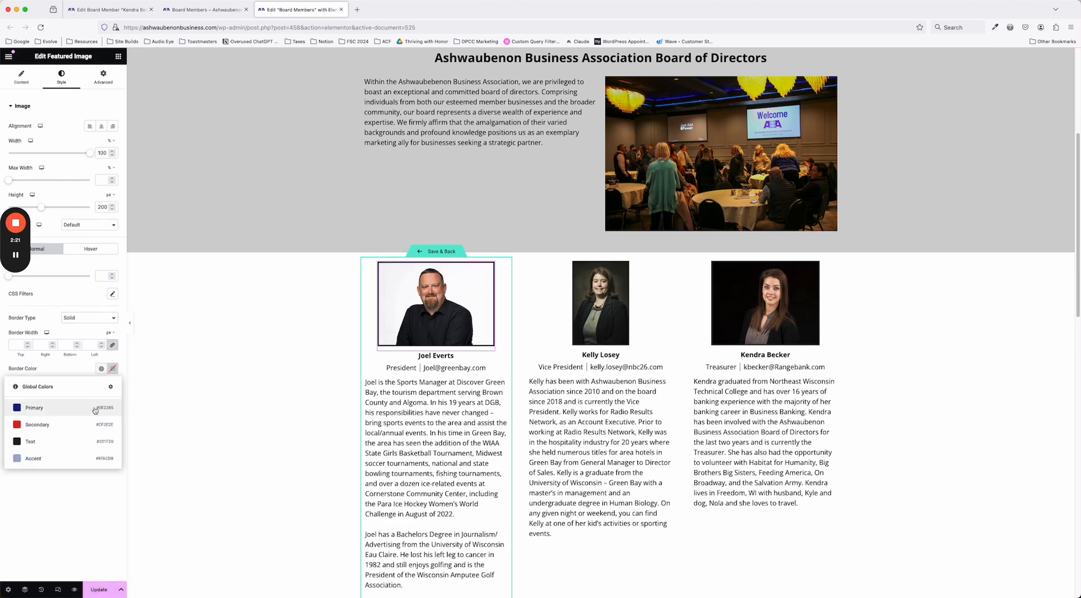
click(67, 431)
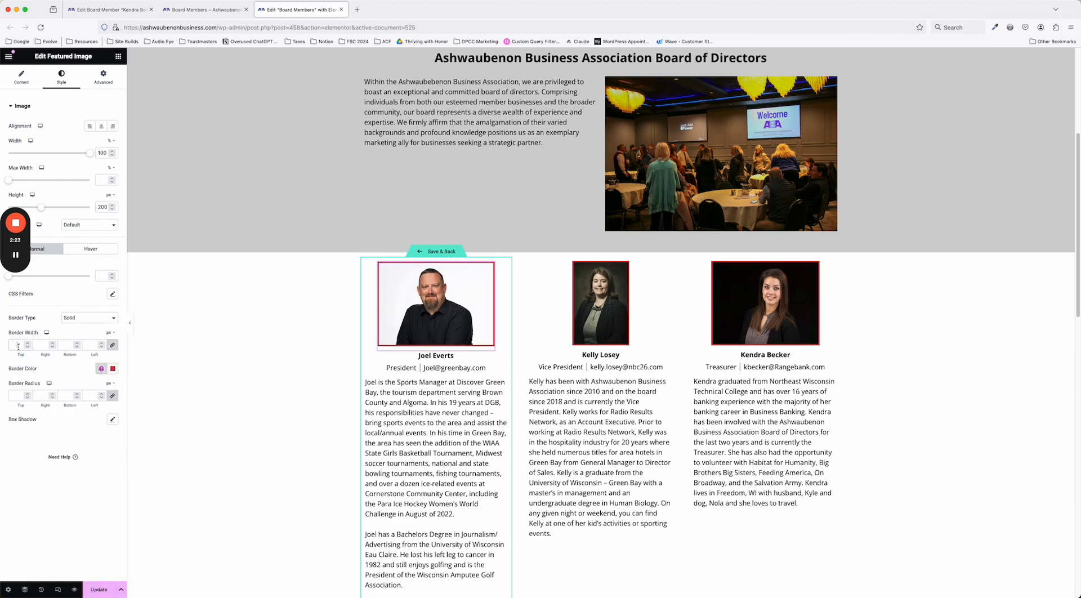
click(18, 344)
text(10)
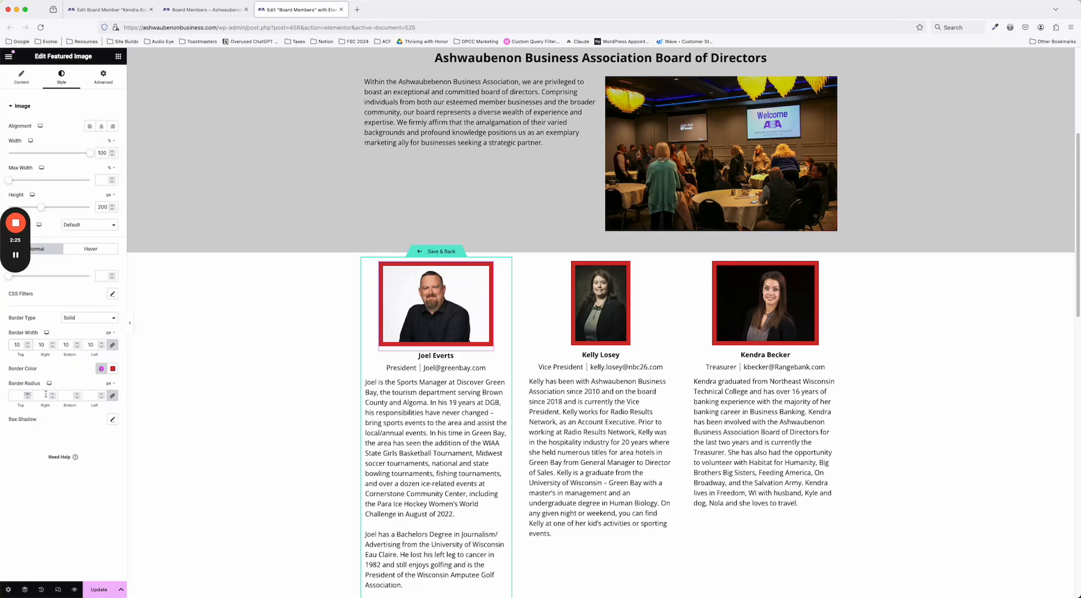
Step: Set the text color of the template's post title to a bright green
click(433, 356)
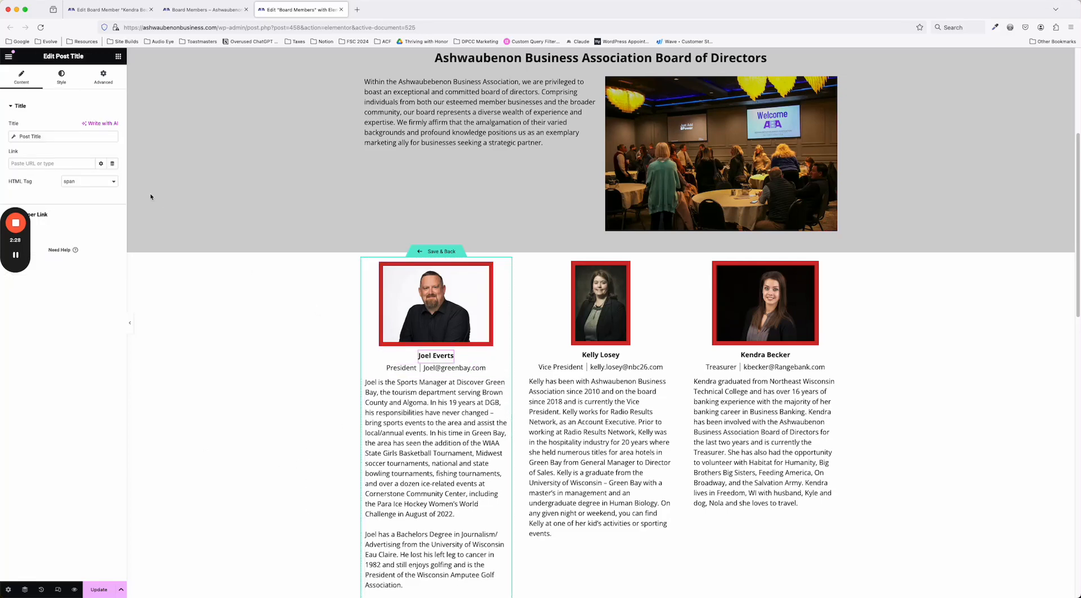
click(62, 78)
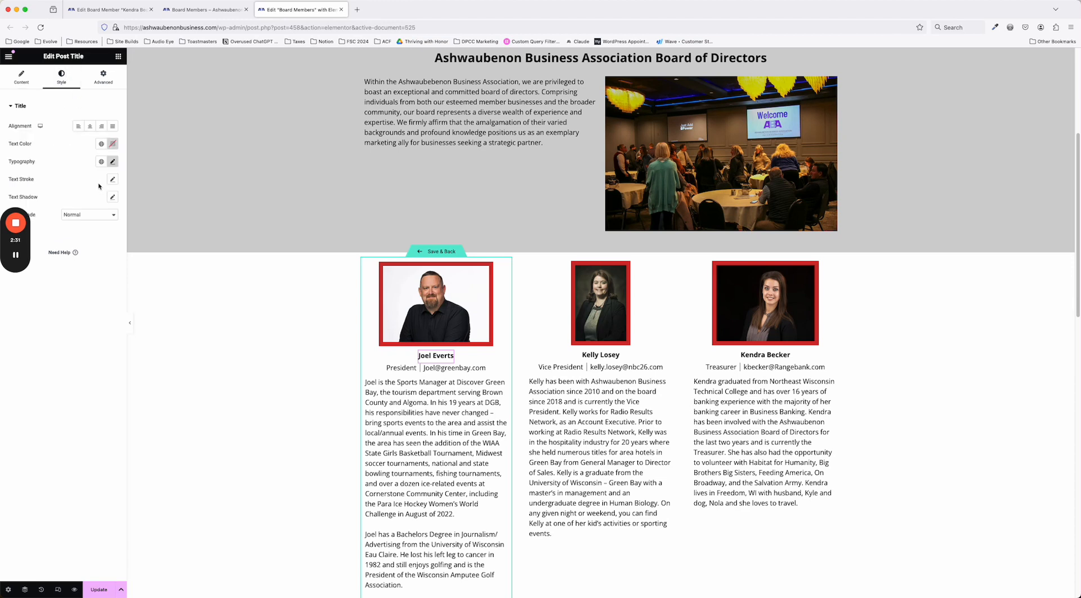
click(113, 144)
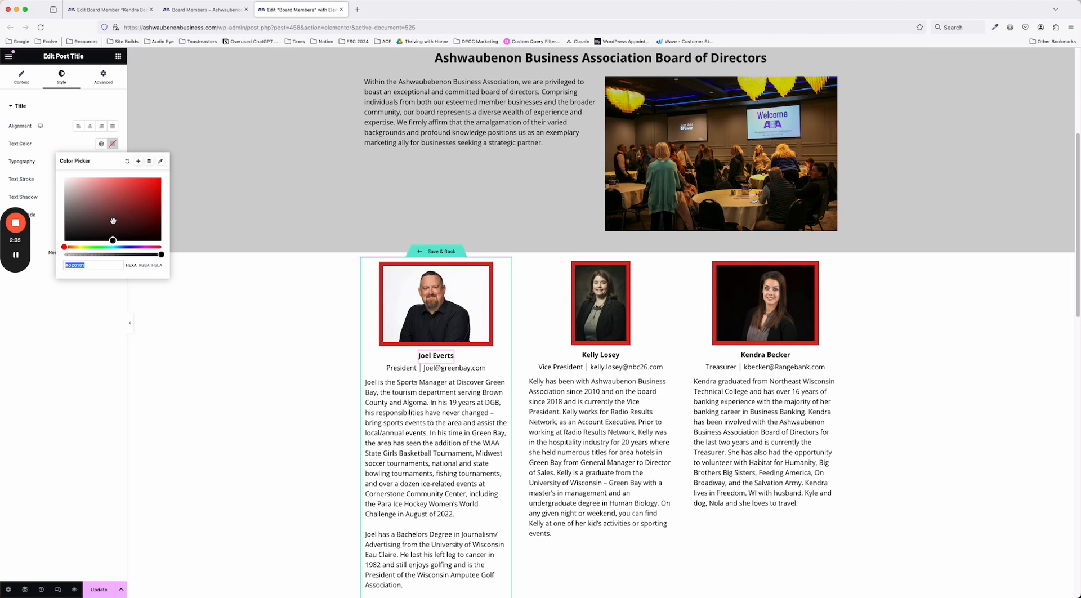
mouse_move(107, 247)
mouse_down()
mouse_move(97, 247)
mouse_move(162, 197)
mouse_move(154, 234)
mouse_move(148, 186)
mouse_up()
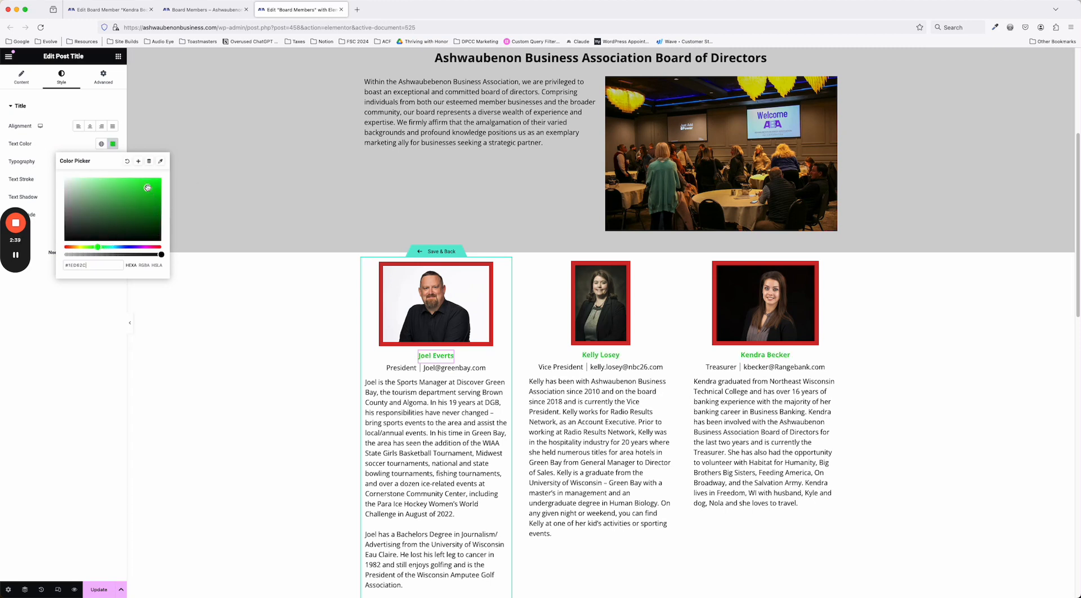
click(89, 339)
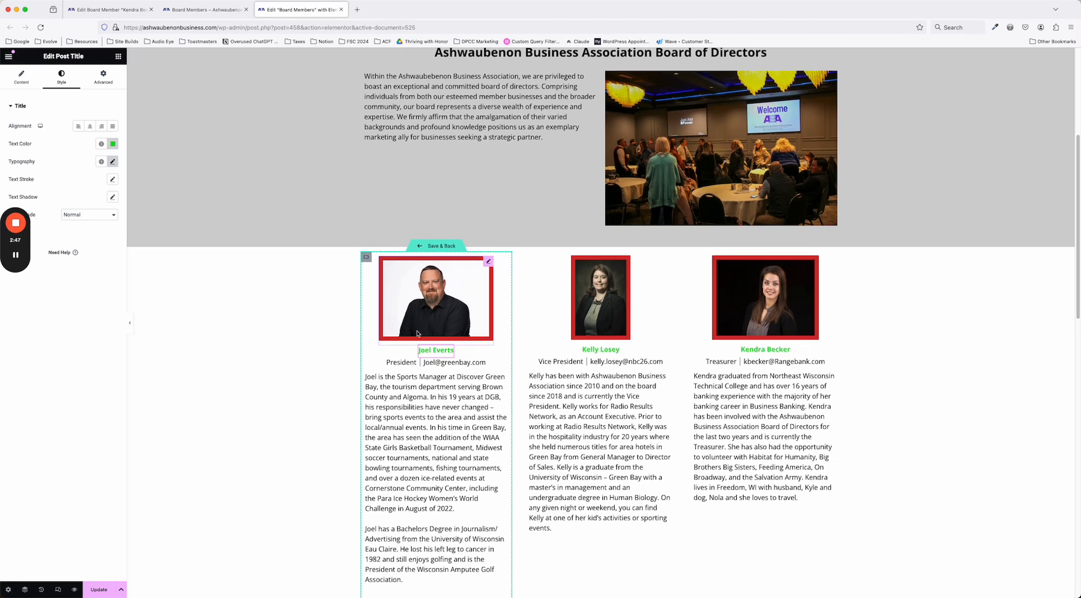
Step: Save the loop item template, return to the Board Members page in the editor and review the profile cards
scroll(418, 269, down, 7)
scroll(413, 389, up, 12)
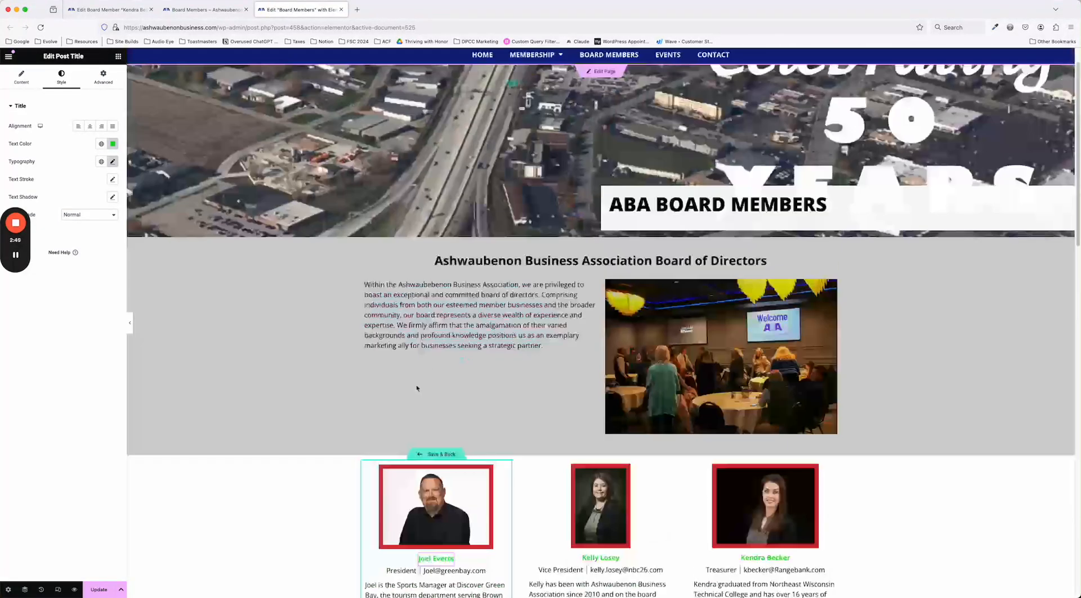
click(431, 455)
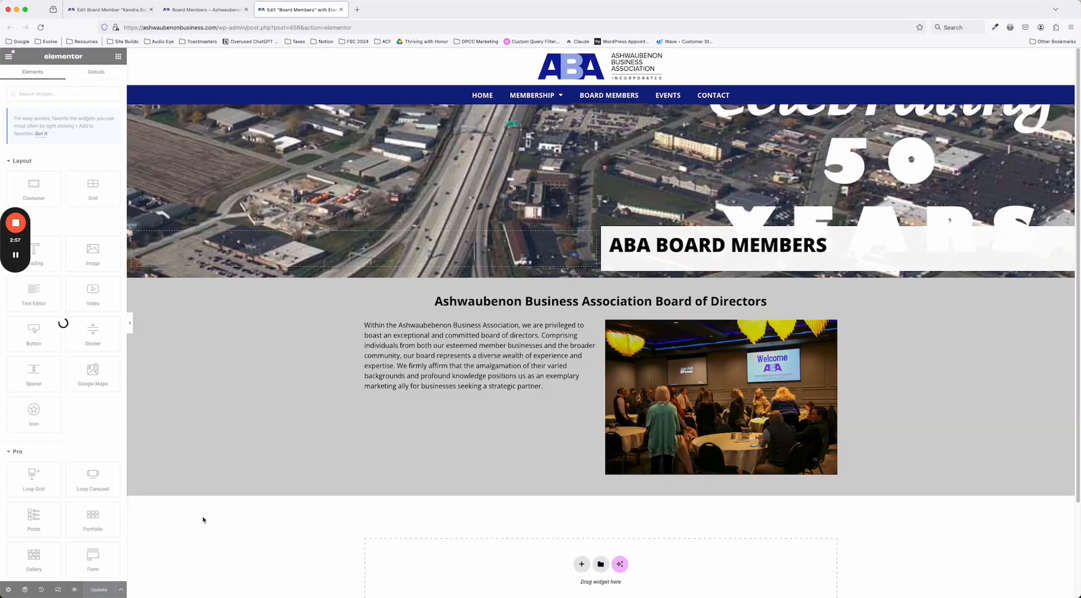
scroll(606, 105, down, 3)
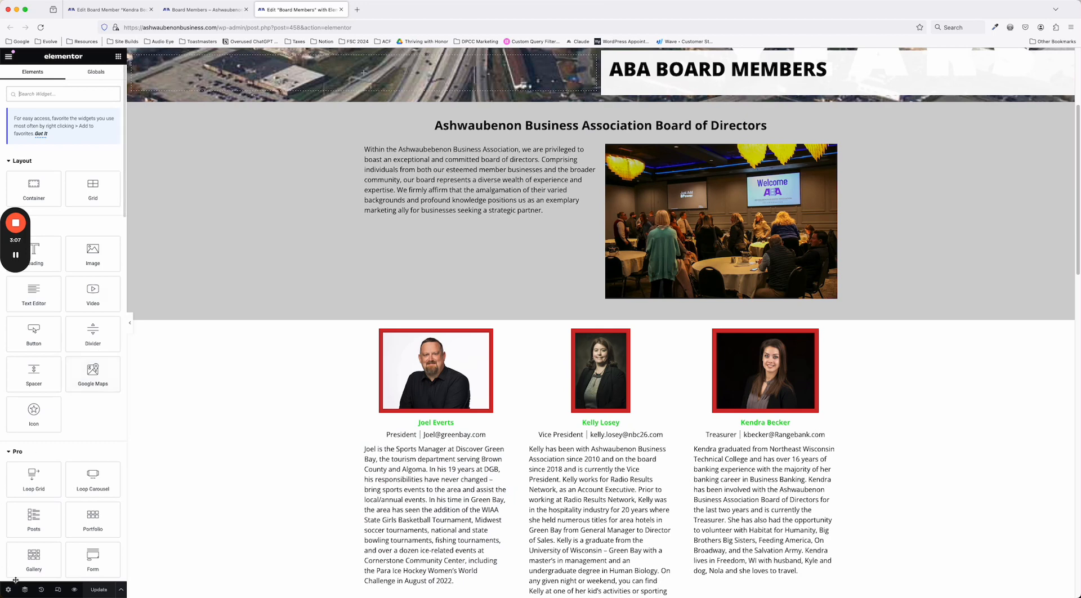
Step: Check the restyled images and names in all member profiles on the live Board Members page
click(205, 9)
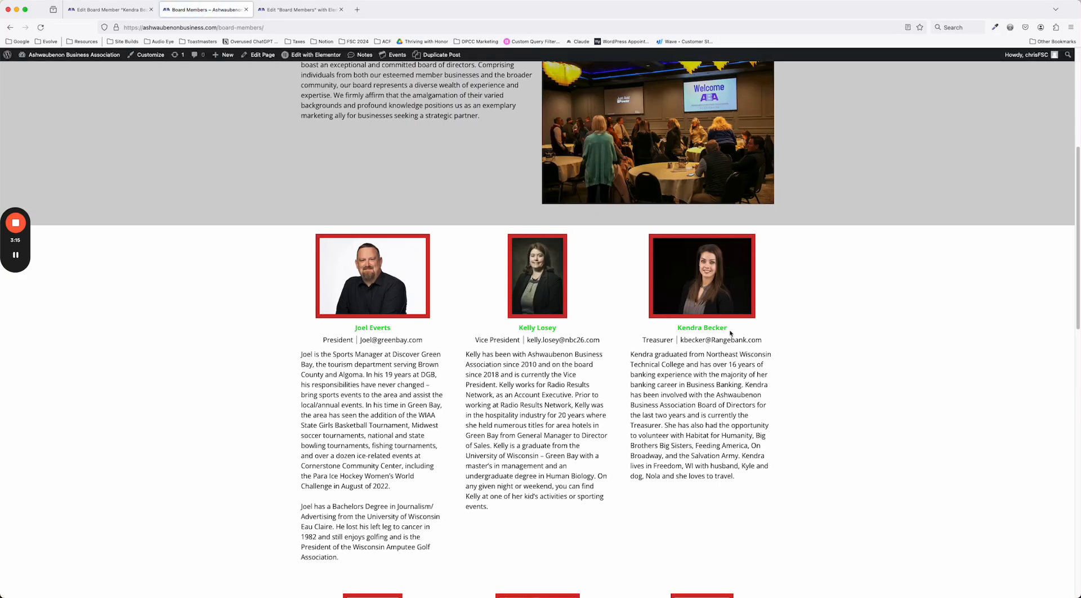
scroll(562, 369, down, 10)
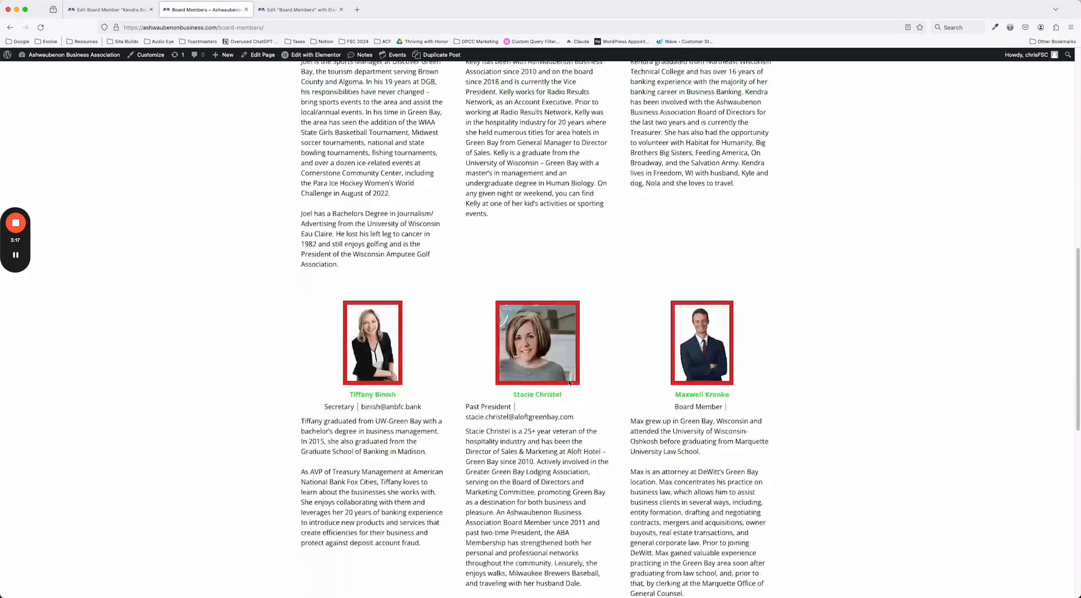
Step: Reopen the loop item template from the Board Members page editor and reset the post title's text color to its default
scroll(459, 411, down, 2)
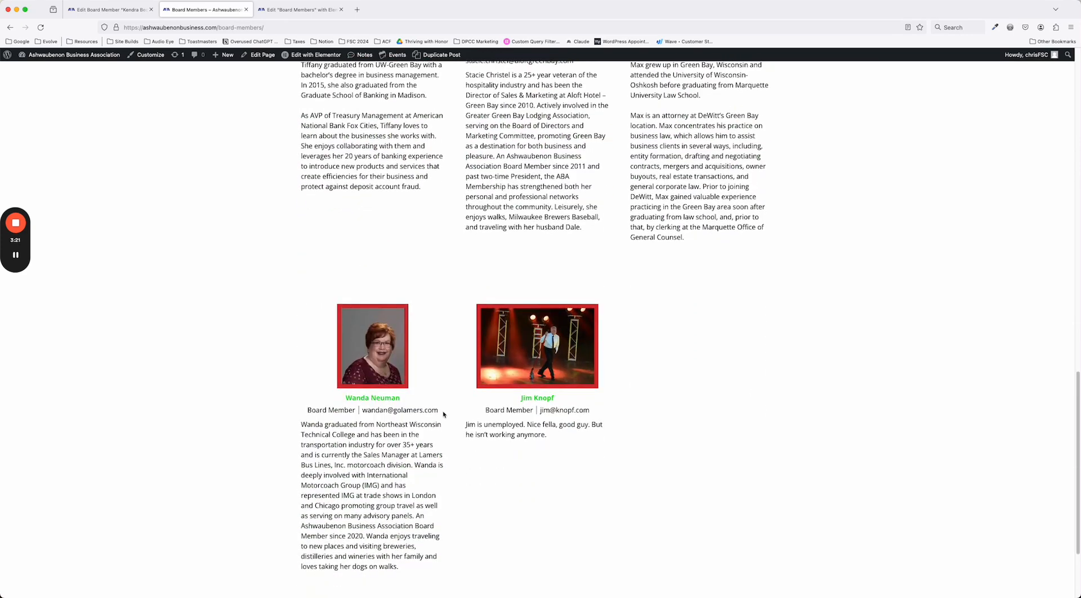
scroll(443, 414, up, 20)
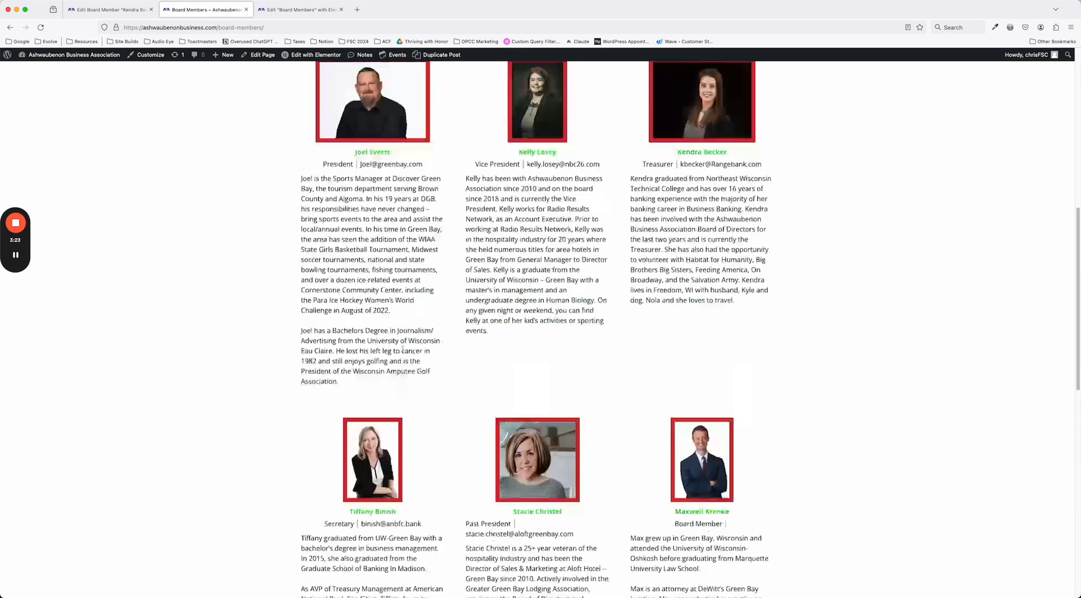
click(292, 10)
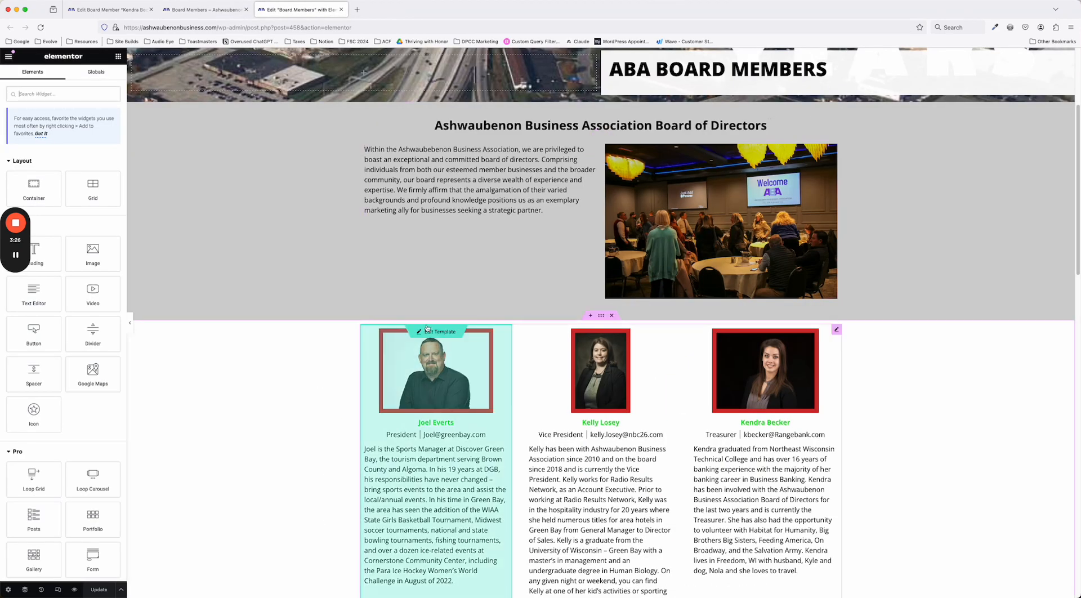
click(426, 331)
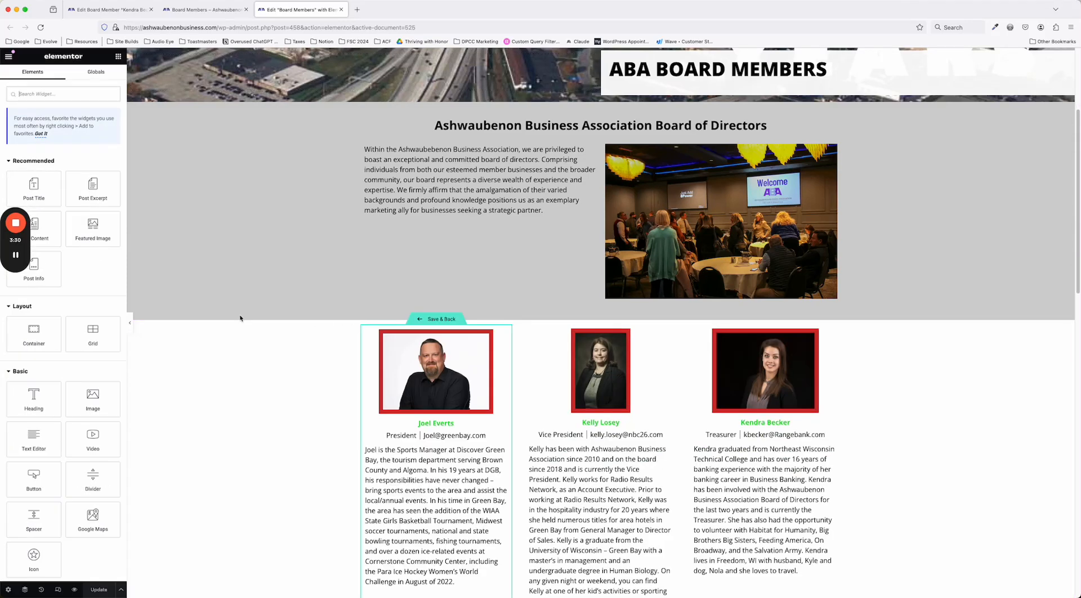
click(427, 415)
click(113, 144)
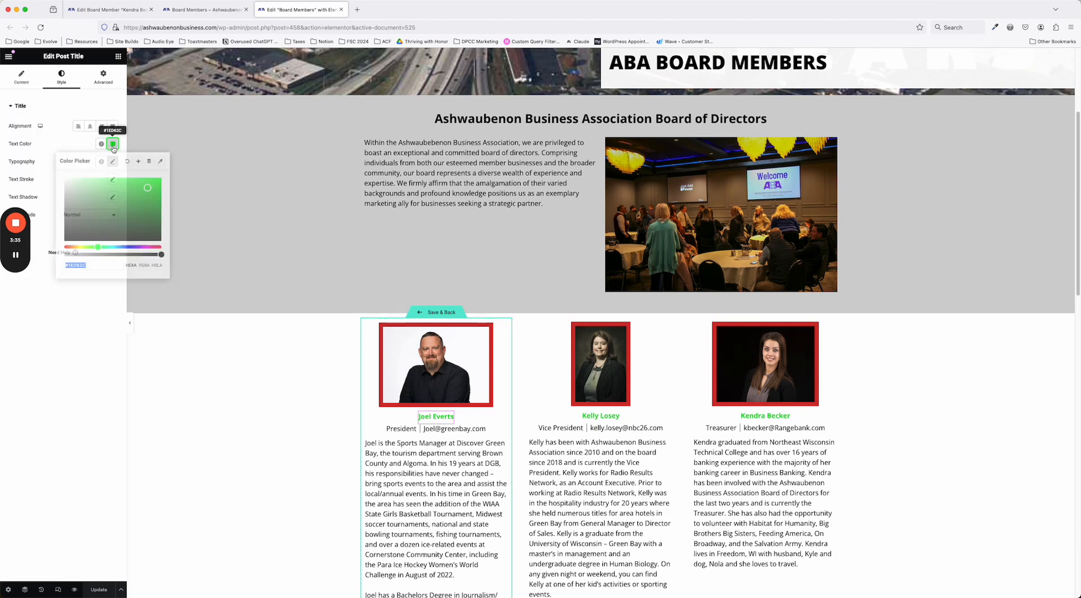
click(127, 161)
Step: Remove the border from the template's featured image by setting its border type to None
click(436, 363)
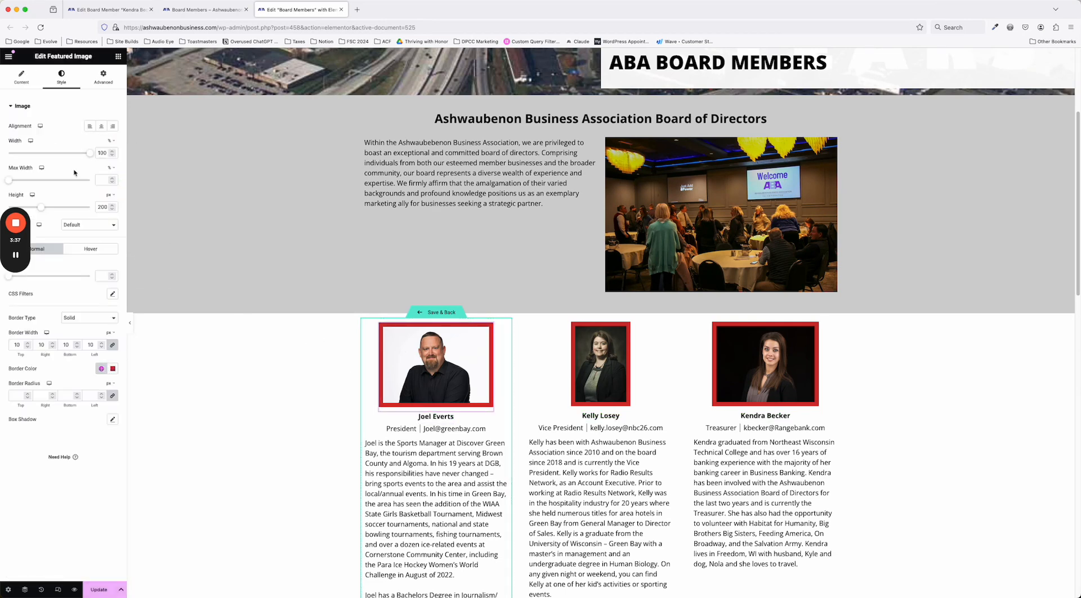
click(82, 318)
click(77, 308)
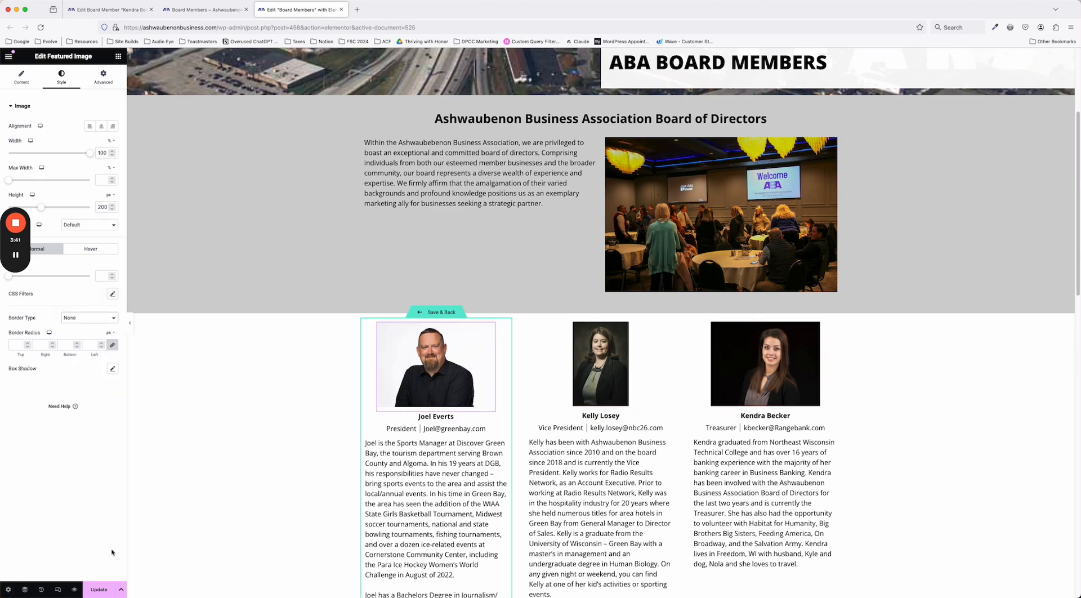
Step: Save the loop item template, exit back to the page editor, and reload the live Board Members page
click(109, 585)
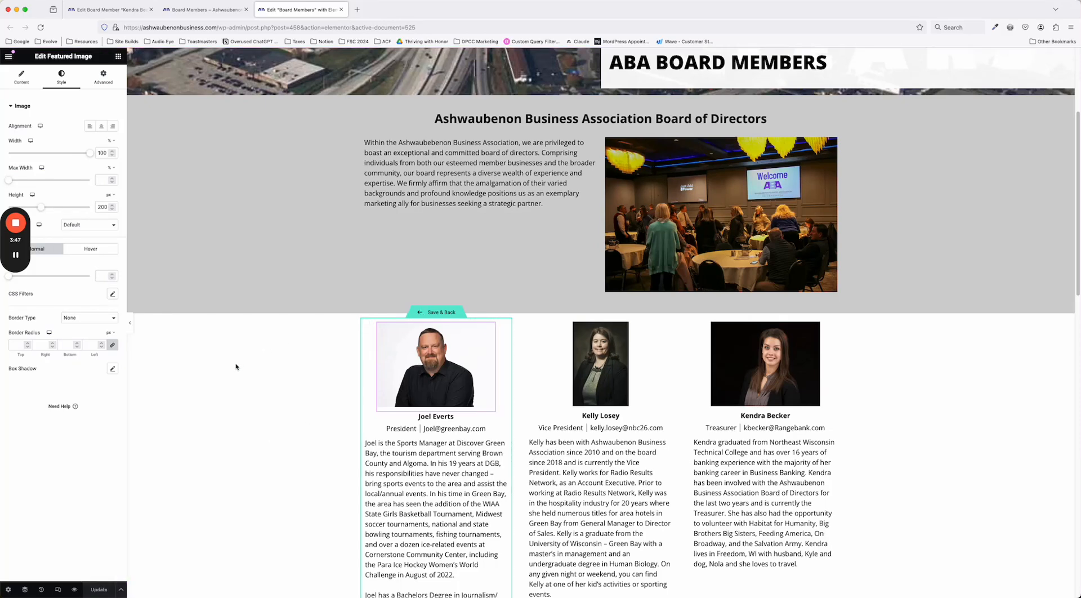
click(439, 312)
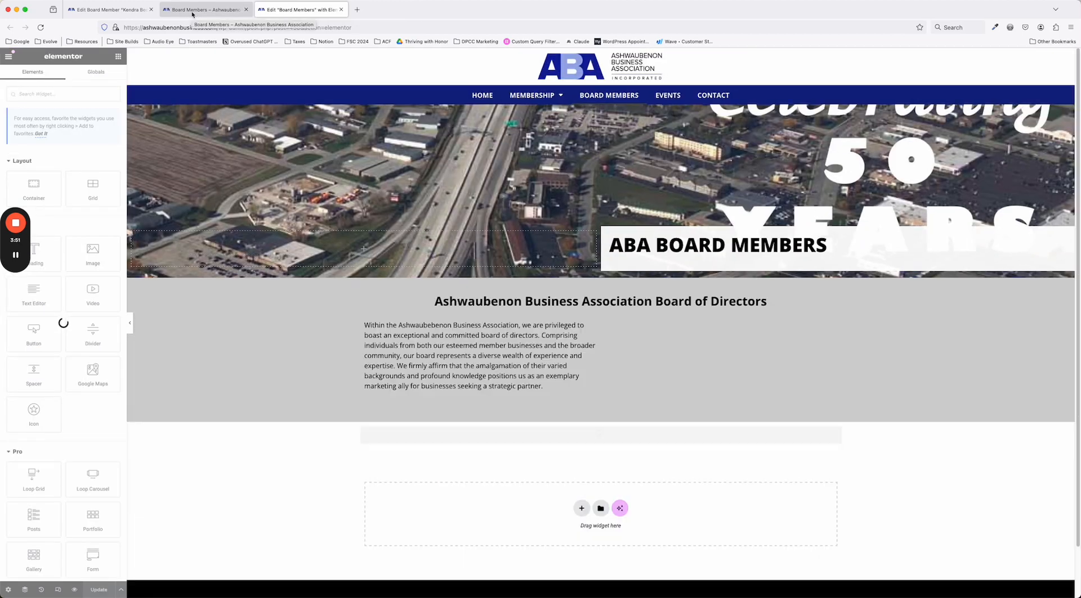
click(192, 15)
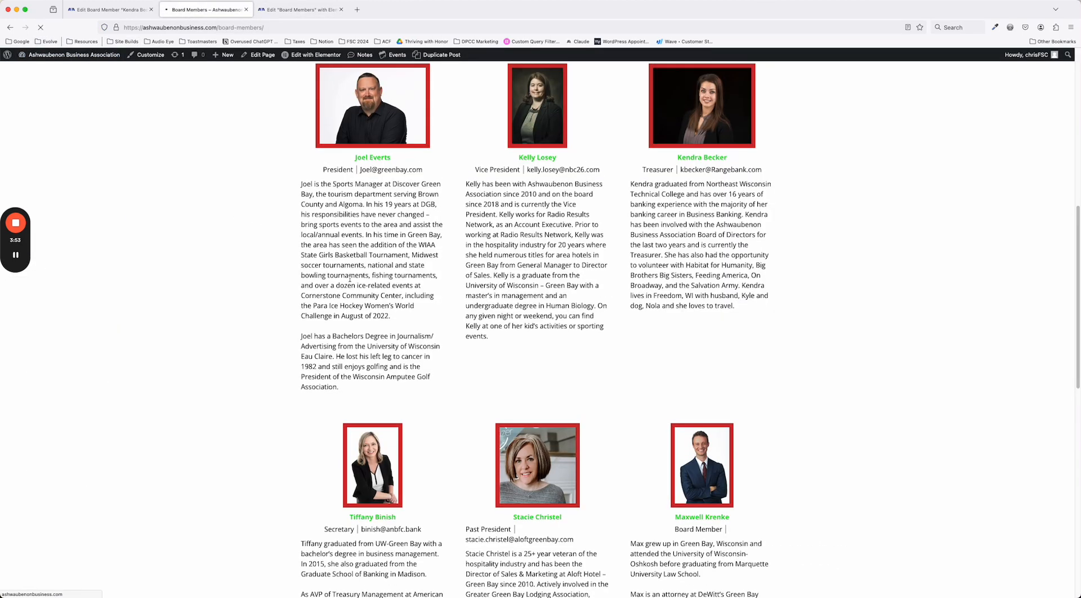